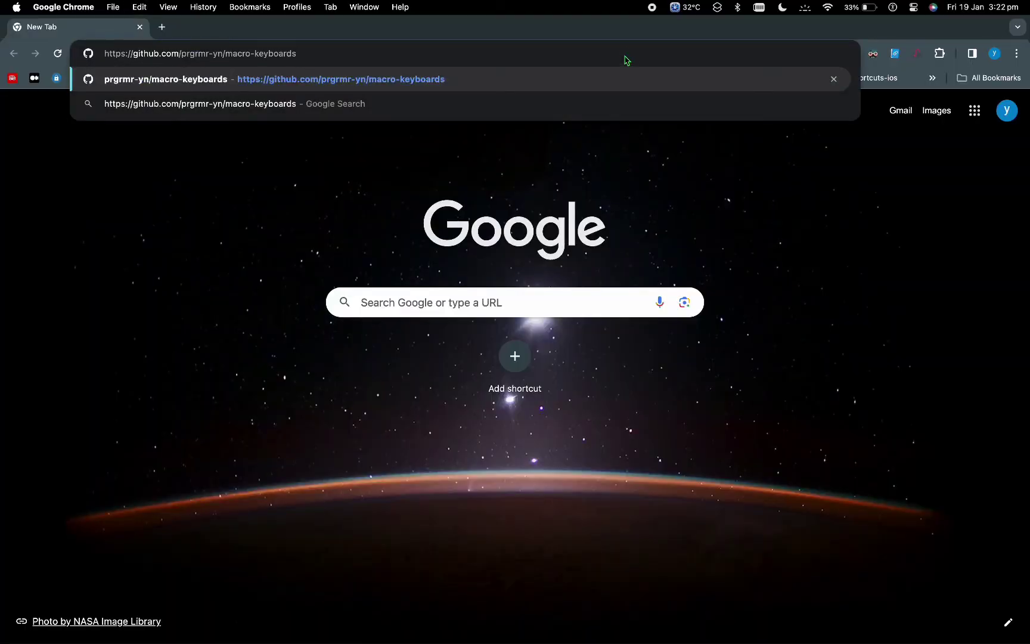
- Load the macro-keyboards repository on GitHub and download it as a ZIP
key(Return)
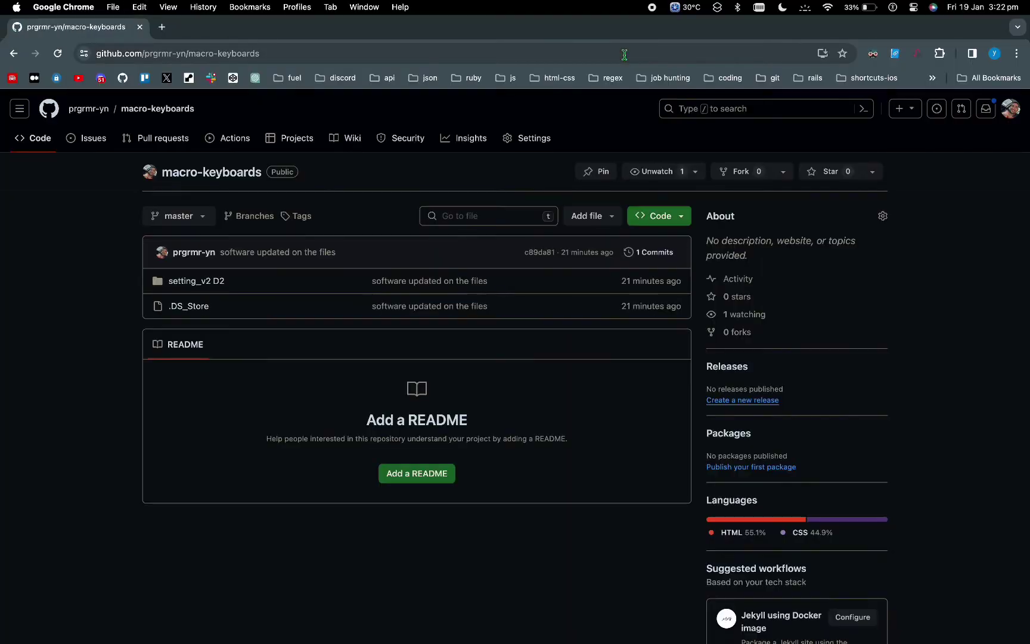
click(675, 214)
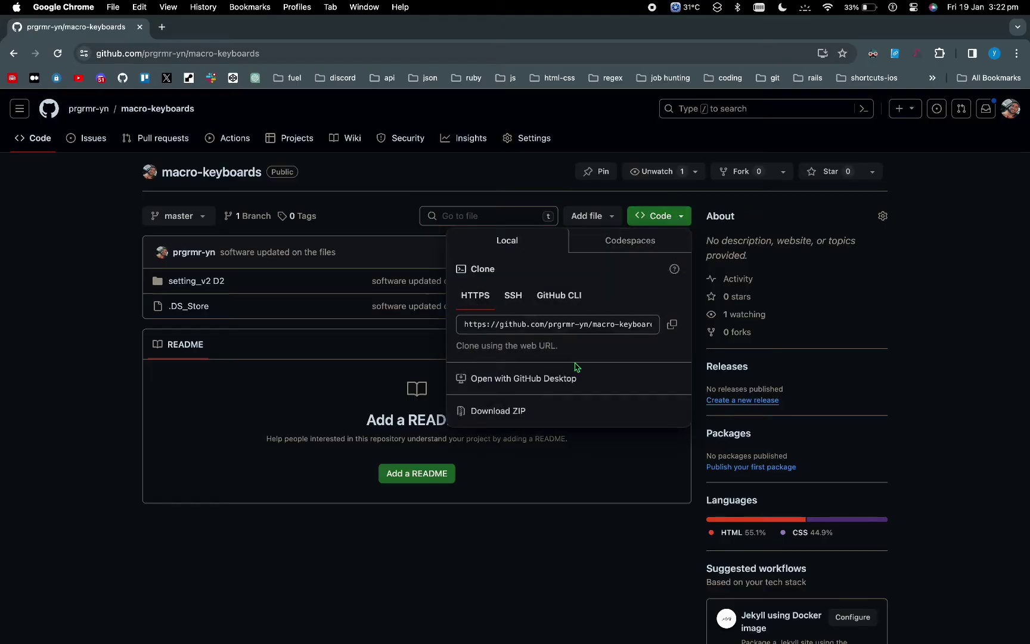
click(527, 411)
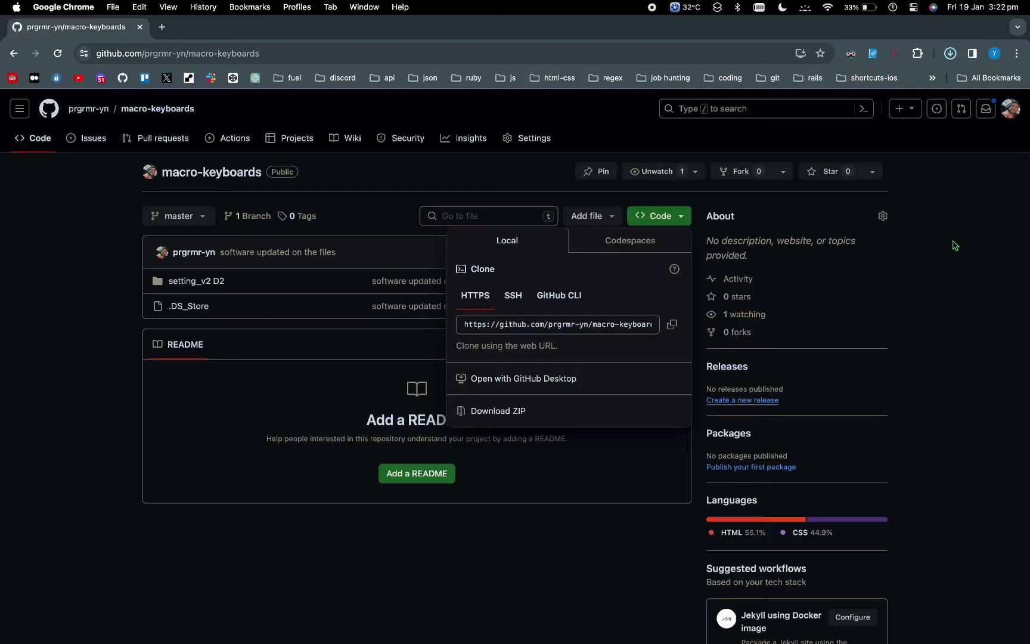
- Reveal the downloaded ZIP in Finder and open the extracted macro-keyboards-master folder
click(950, 57)
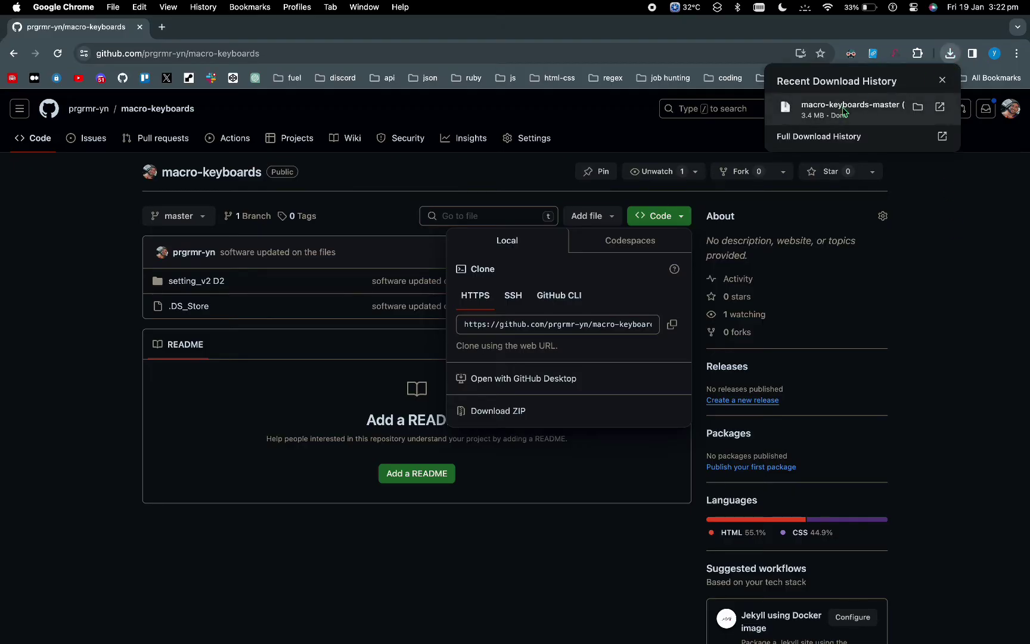
click(913, 106)
double_click(201, 108)
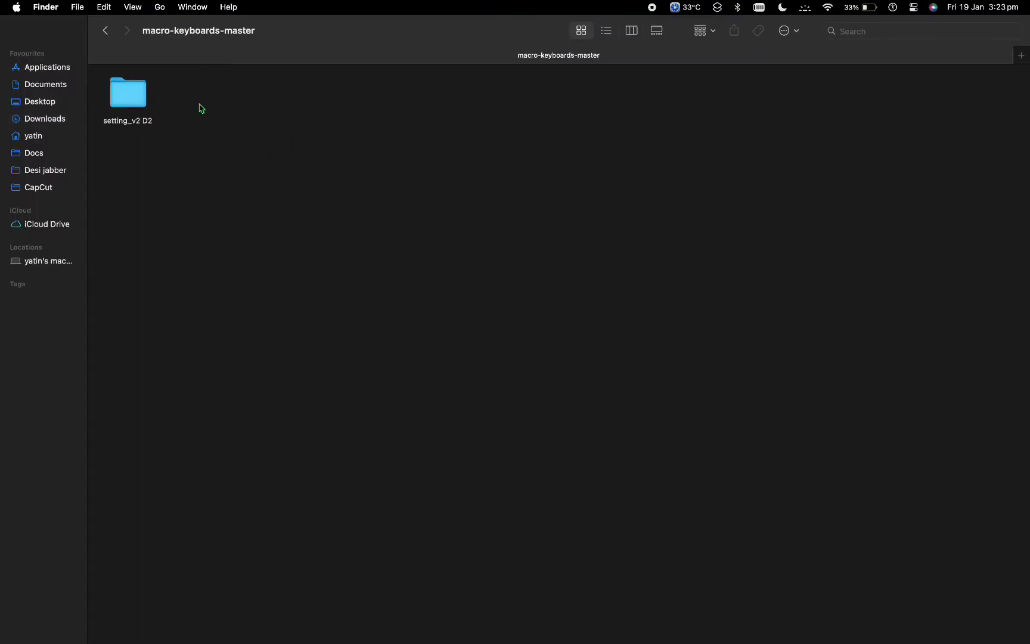
- Open setting_v2 D2 and view 'Notes for mac or linux.txt' in TextEdit
double_click(126, 94)
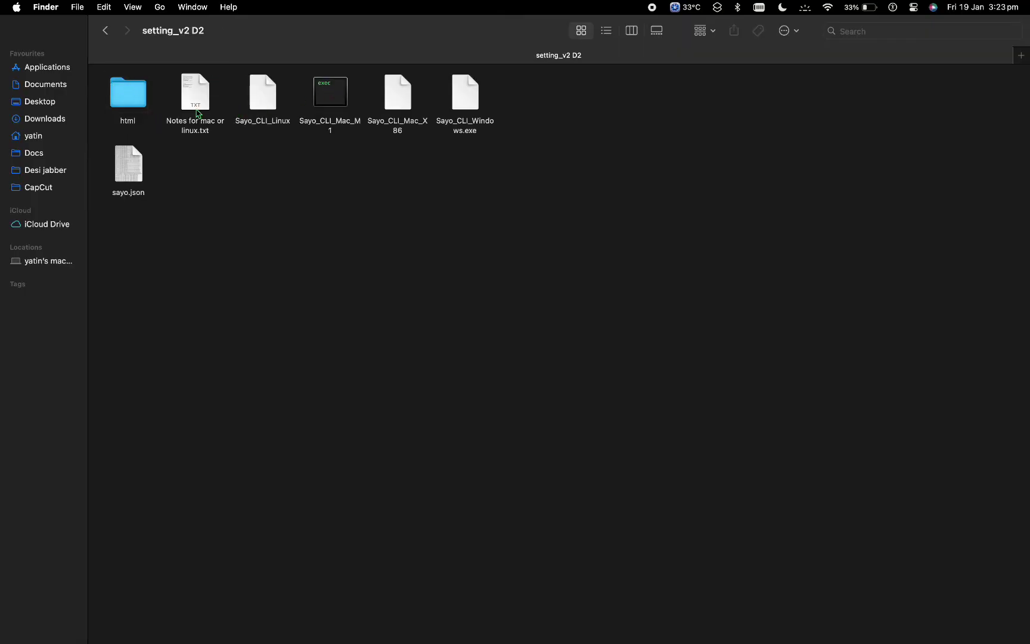
double_click(196, 99)
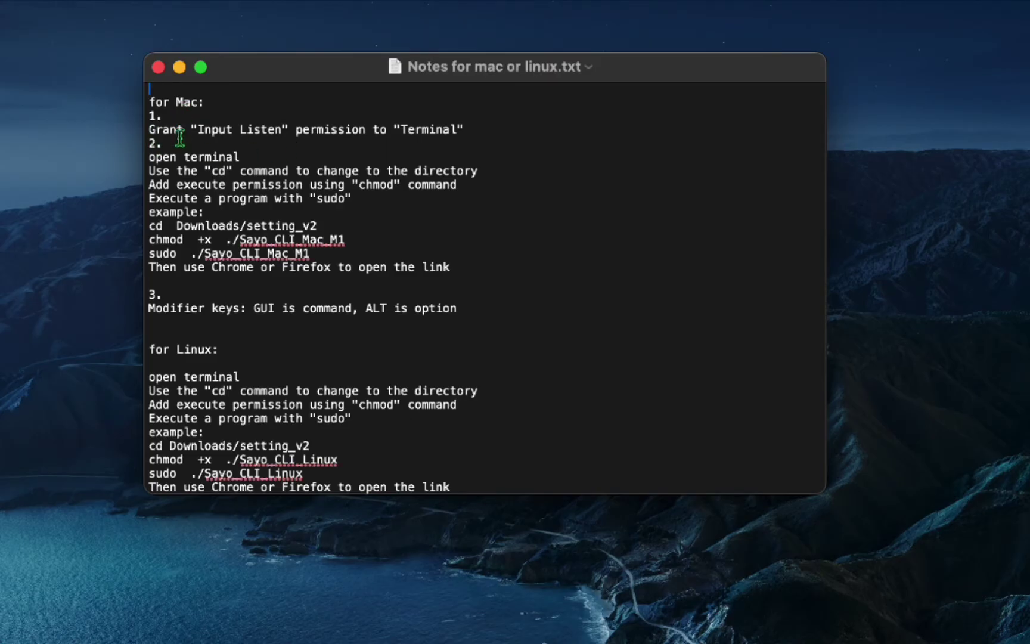
- Copy the 'chmod +x ./Sayo_CLI_Mac_M1' command from the TextEdit notes
drag(148, 160, 241, 154)
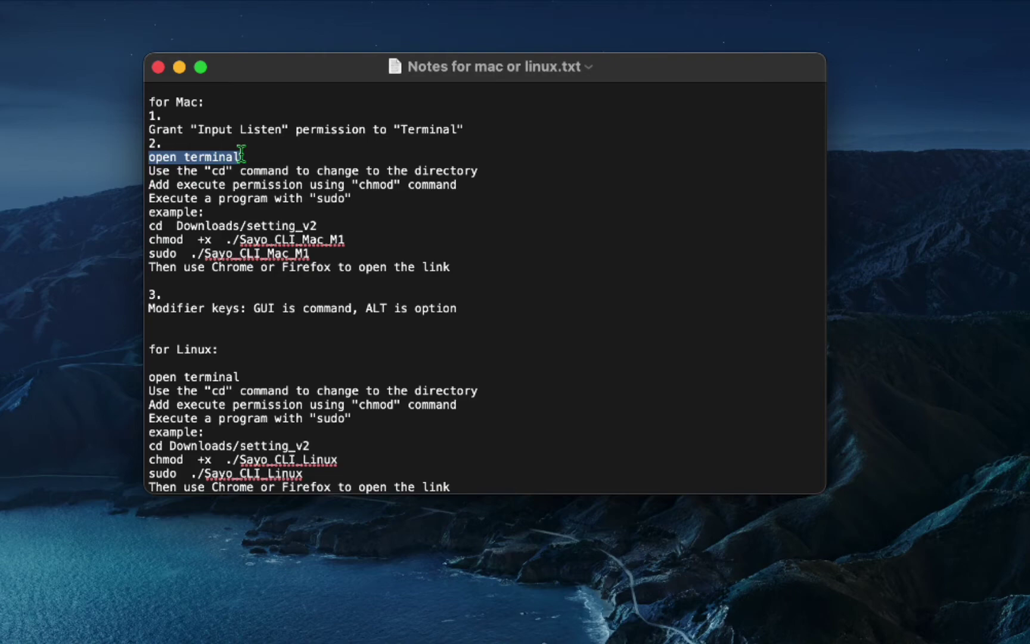
drag(153, 222, 323, 223)
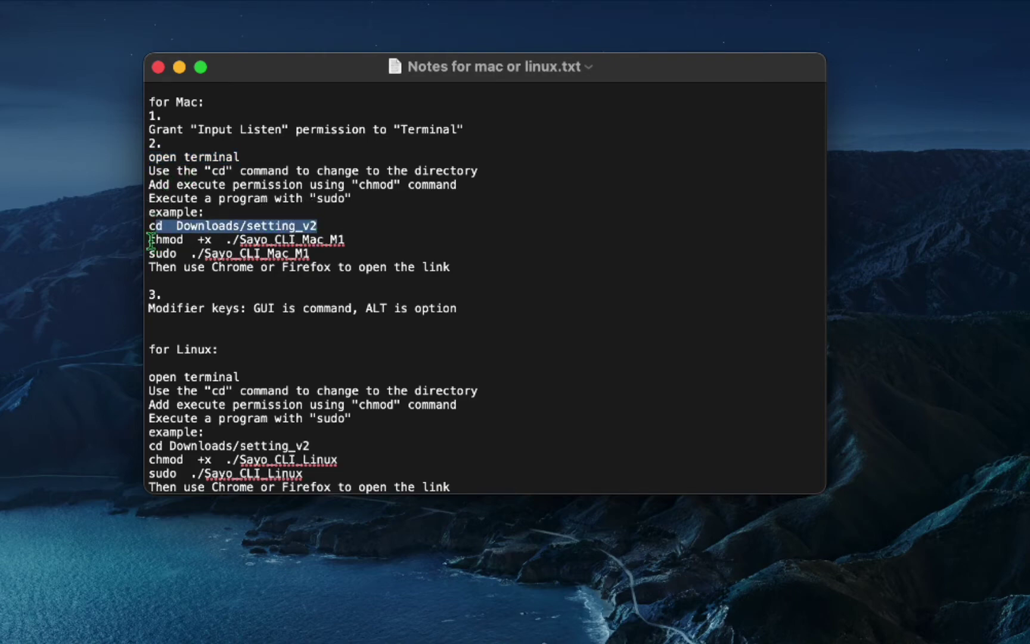
mouse_move(150, 240)
mouse_down()
mouse_move(369, 239)
mouse_move(150, 239)
mouse_up()
click(358, 238)
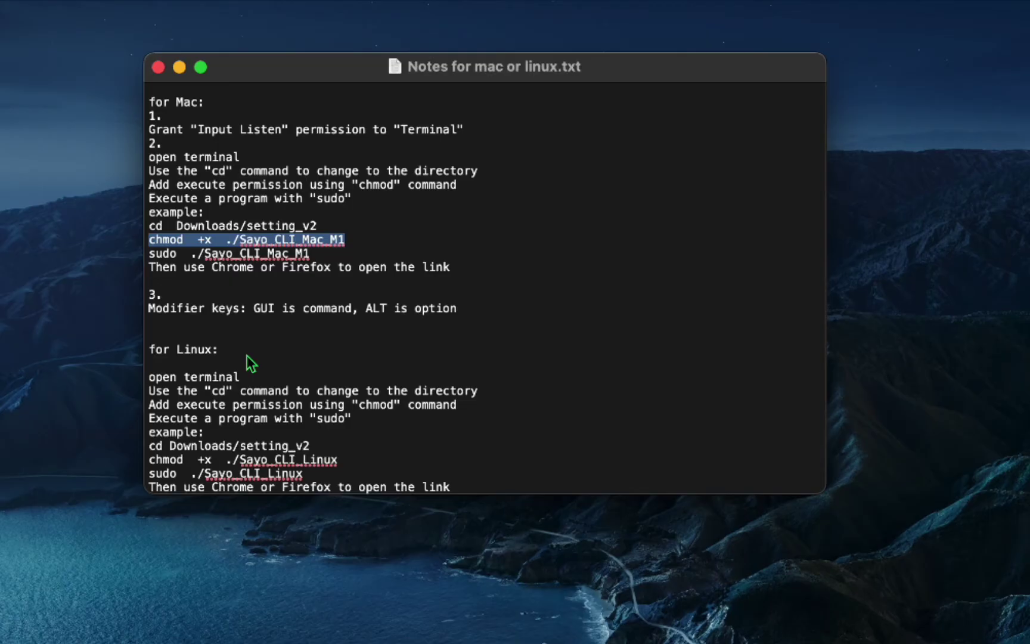
right_click(261, 242)
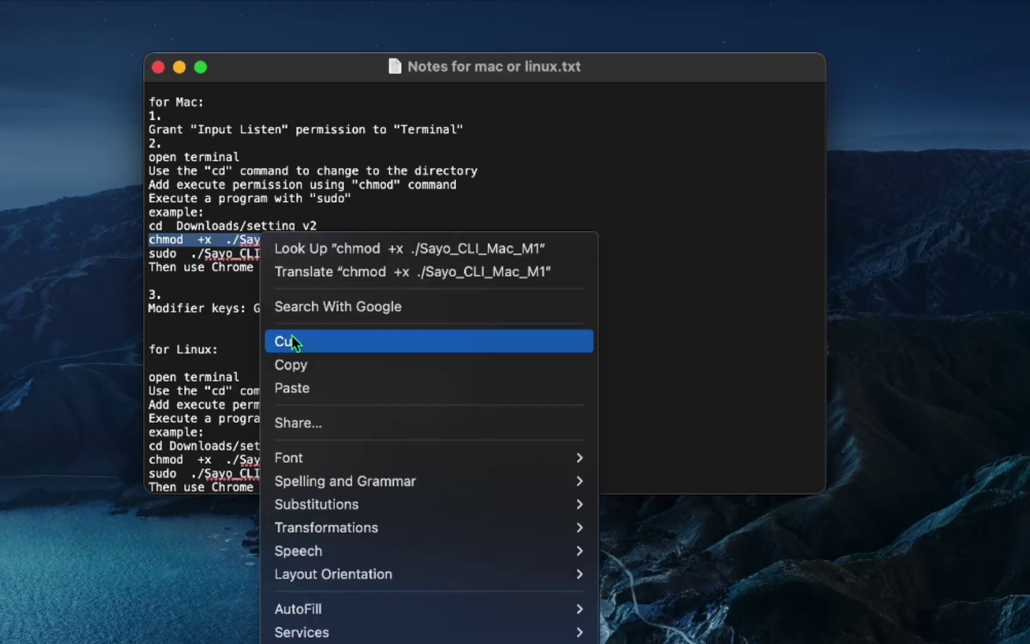
click(300, 362)
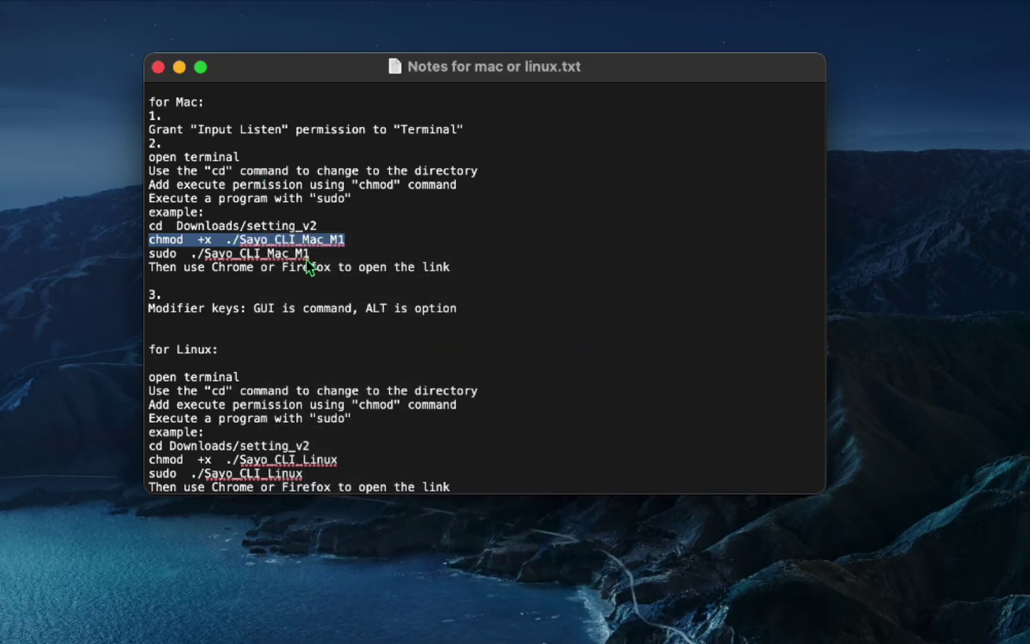
- Open a new Terminal window at the setting_v2 D2 folder from Finder
key(ctrl+Right)
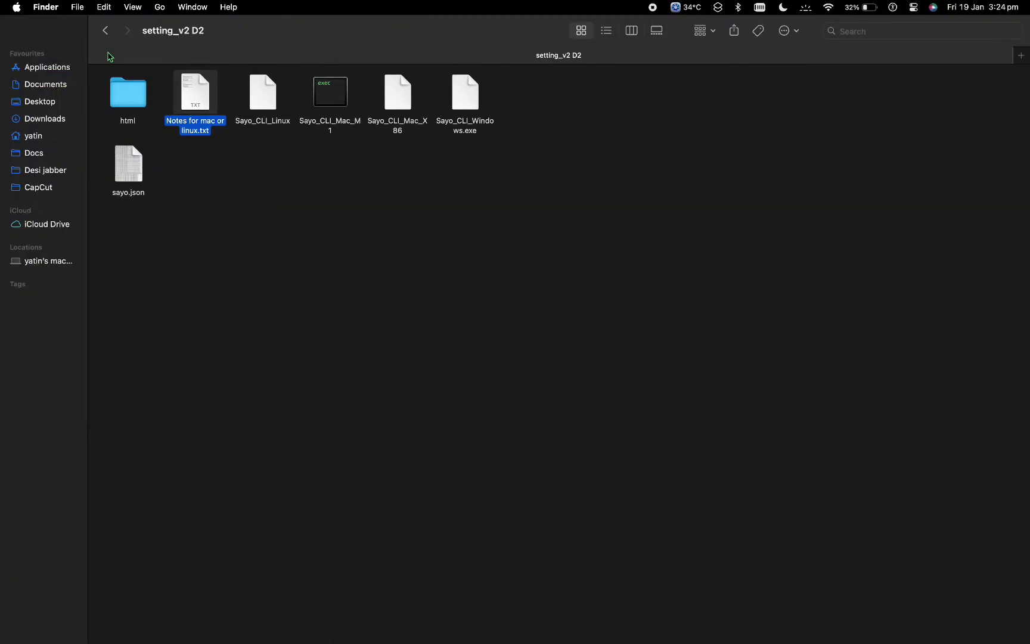
click(106, 31)
right_click(130, 106)
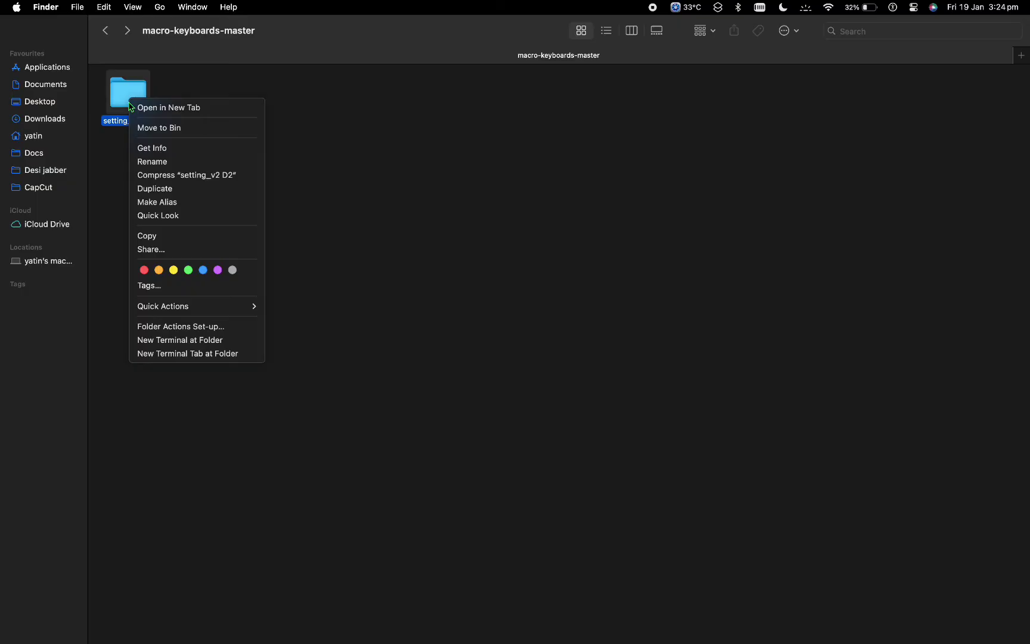
click(198, 339)
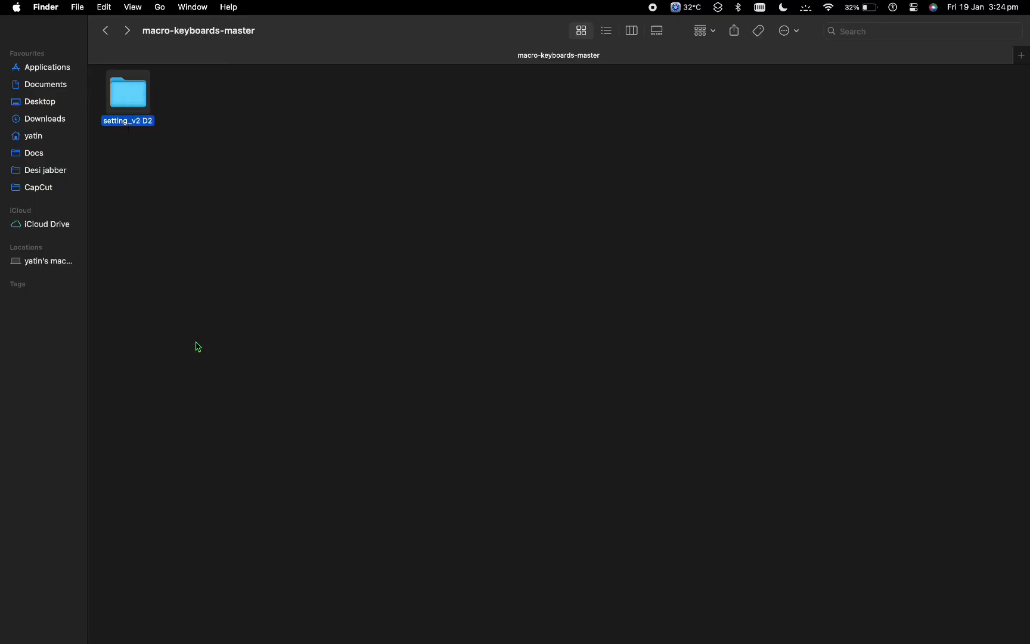
- Run 'chmod +x ./Sayo_CLI_Mac_M1', then 'sudo ./Sayo_CLI_Mac_M1' with the account password
key(super+v)
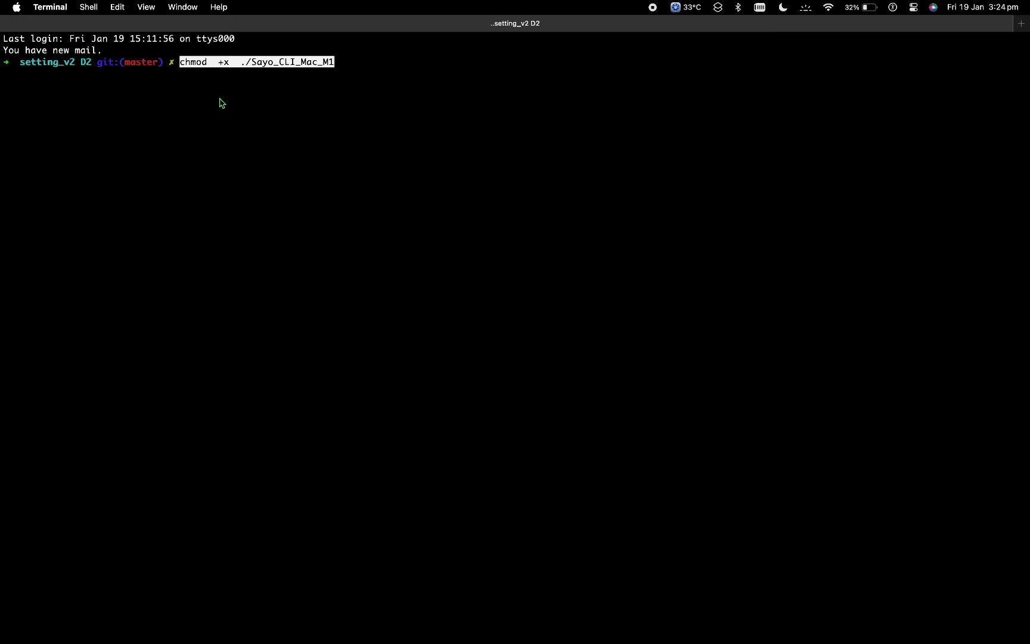
key(Return)
key(Return)
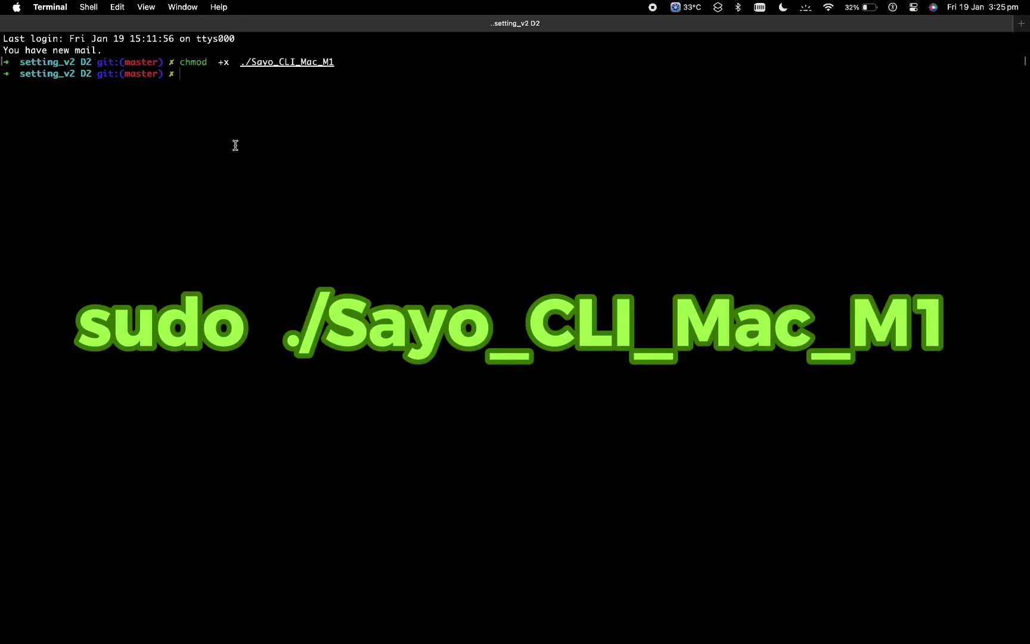
key(super+v)
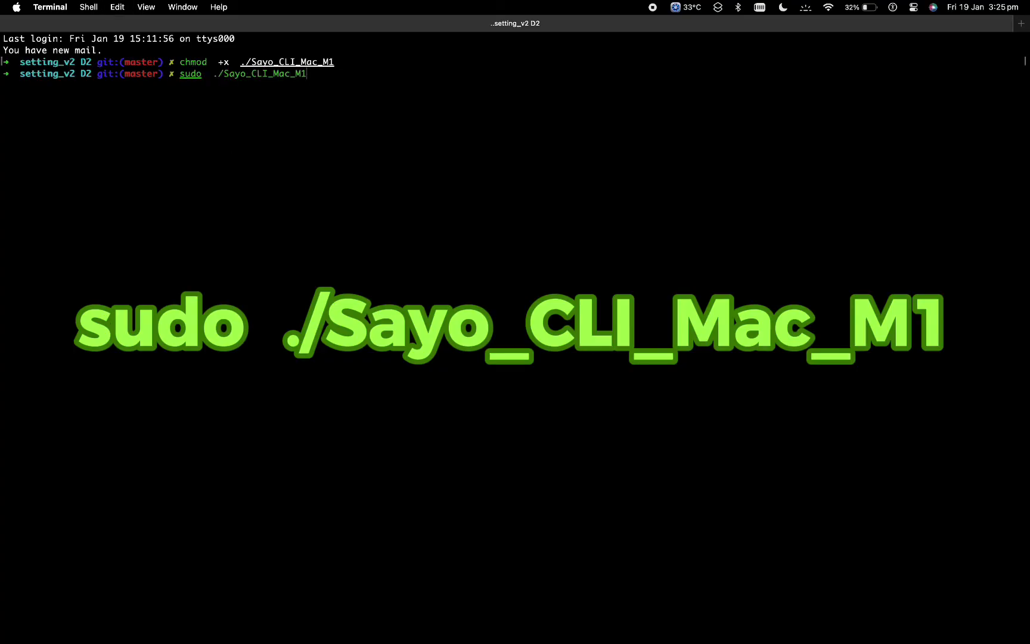
key(Return)
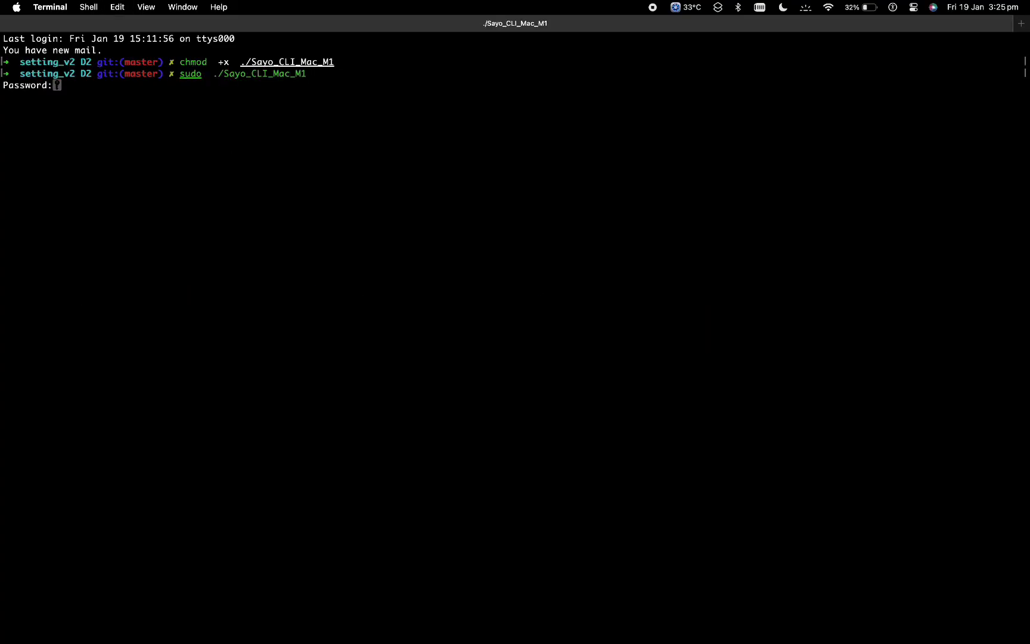
key(Return)
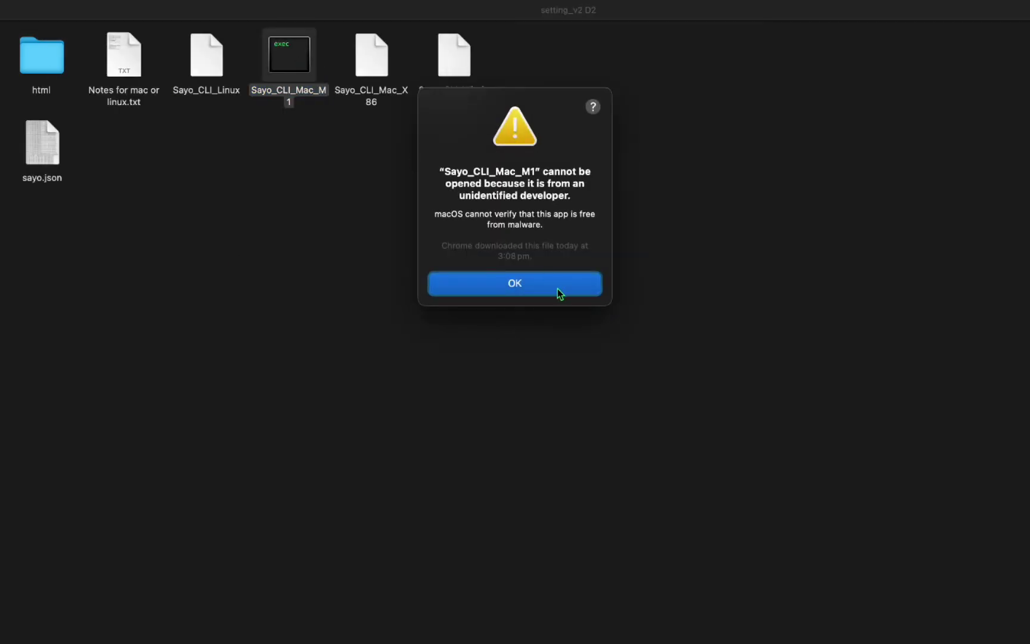
click(557, 289)
double_click(282, 55)
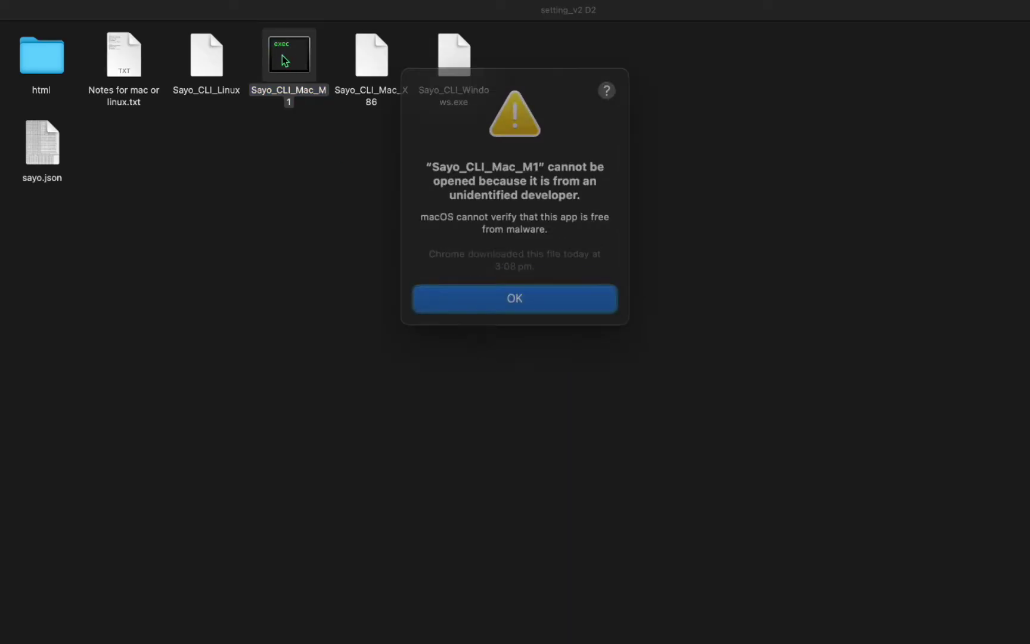
click(553, 281)
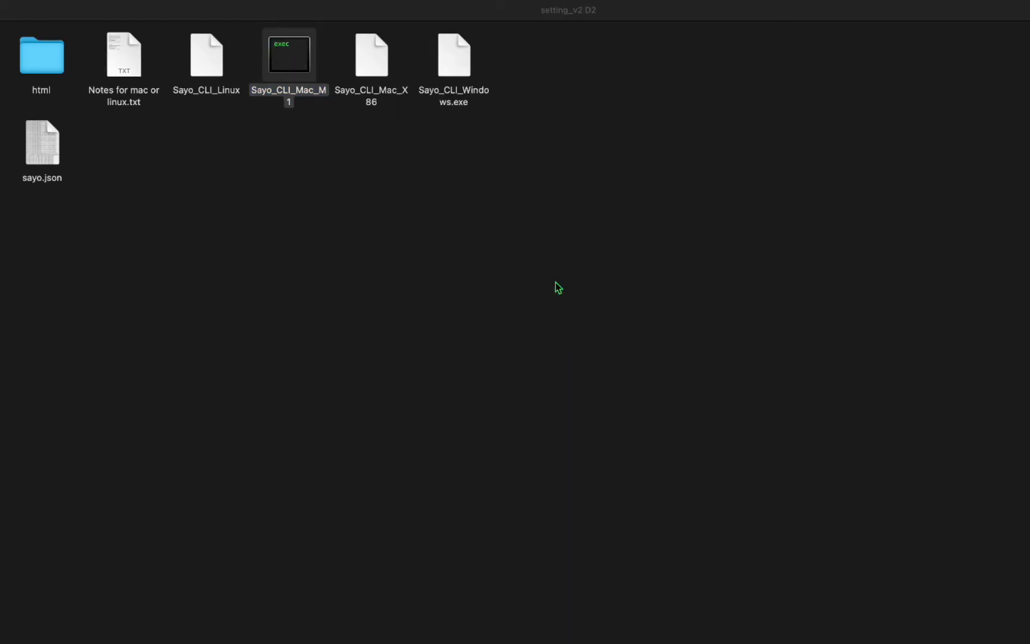
double_click(295, 68)
- Dismiss the block warning and allow Sayo_CLI_Mac_M1 via Privacy & Security's Open Anyway
click(543, 292)
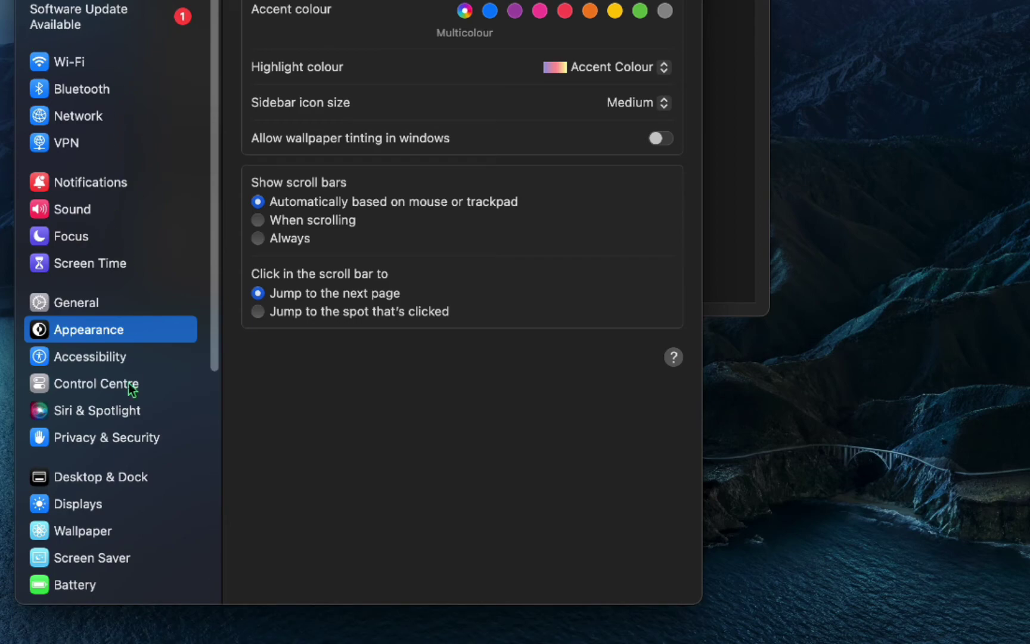
click(134, 437)
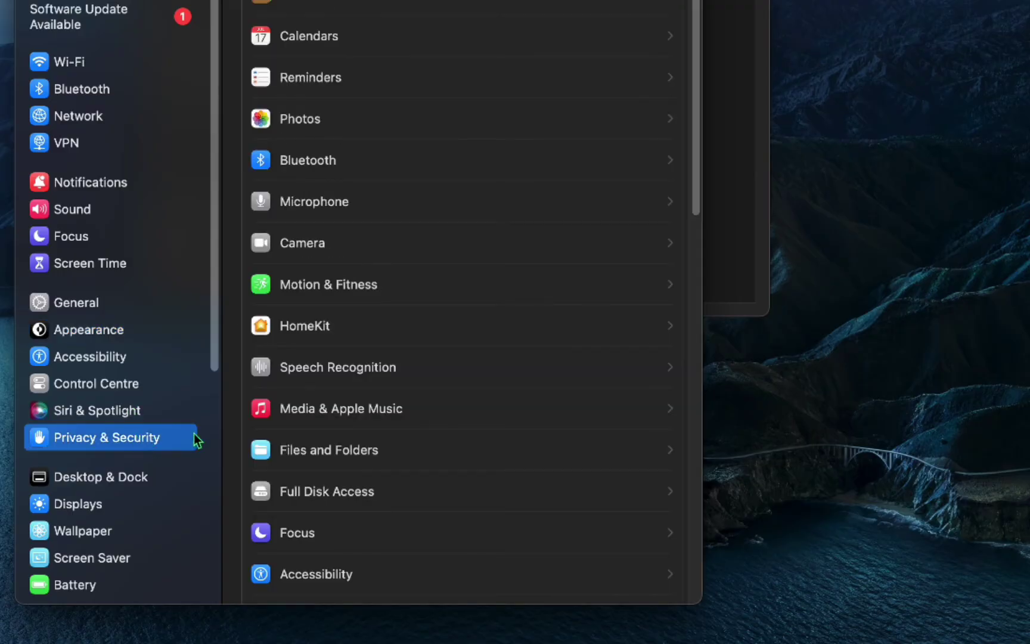
scroll(356, 375, down, 15)
scroll(356, 372, down, 3)
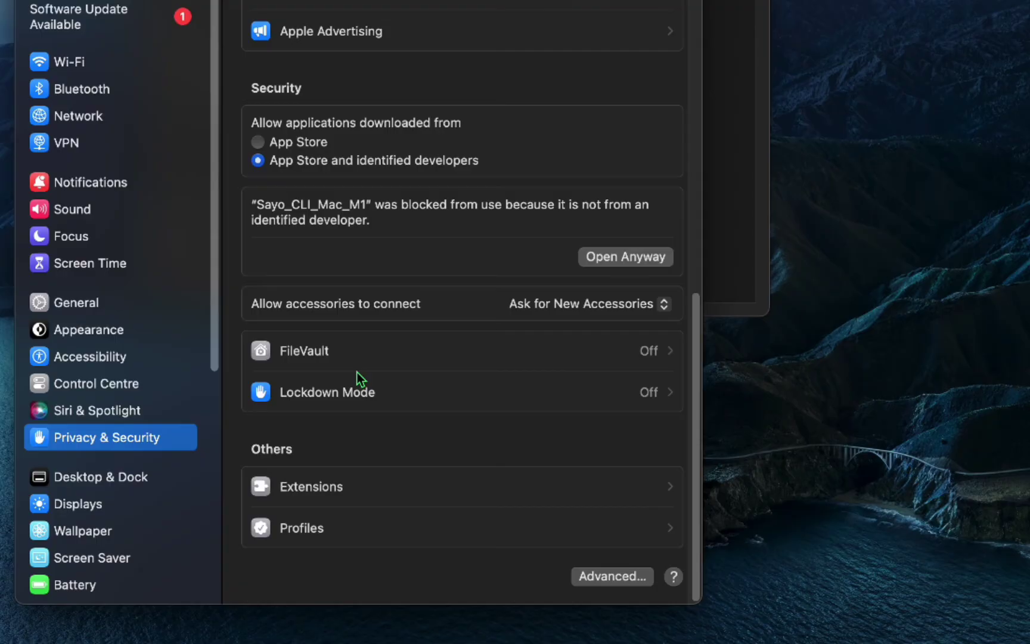
click(614, 259)
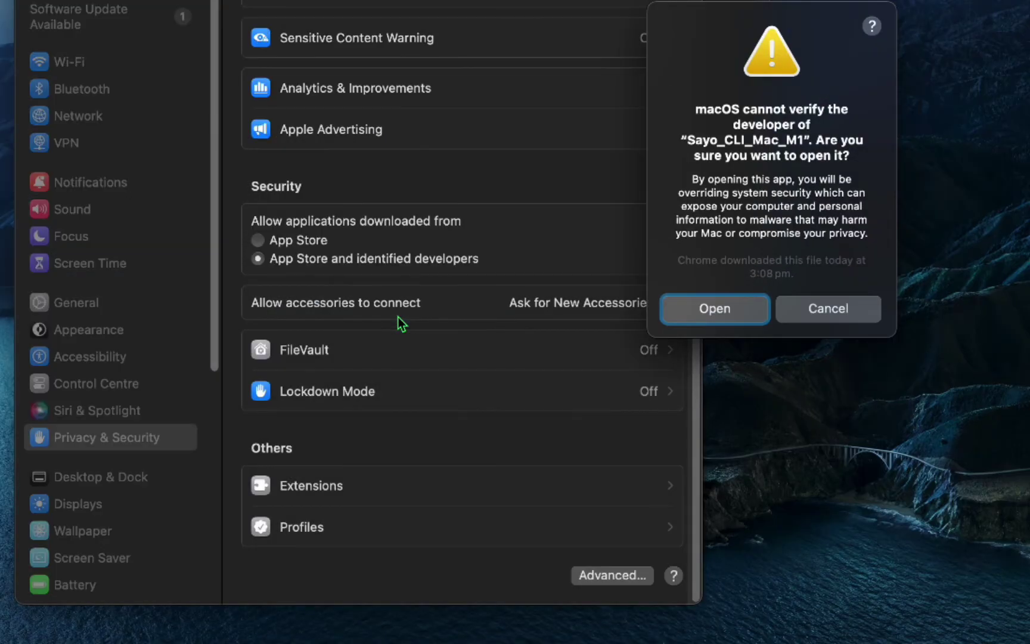
click(763, 316)
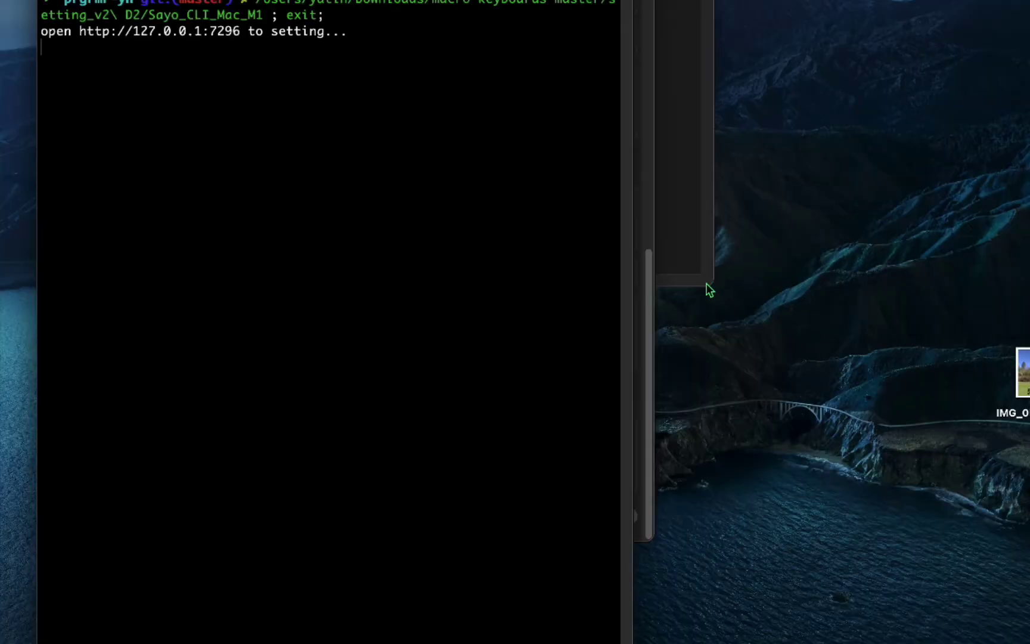
click(267, 5)
drag(267, 5, 340, 29)
click(92, 29)
key(super+Tab)
key(super+Tab)
key(super+Tab)
key(super+Tab)
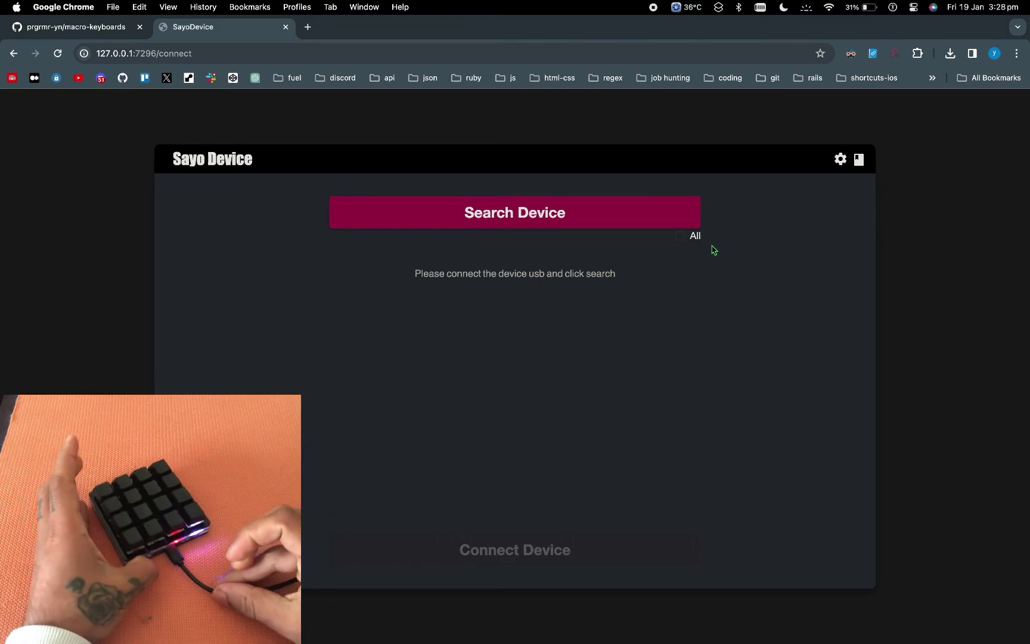
click(571, 221)
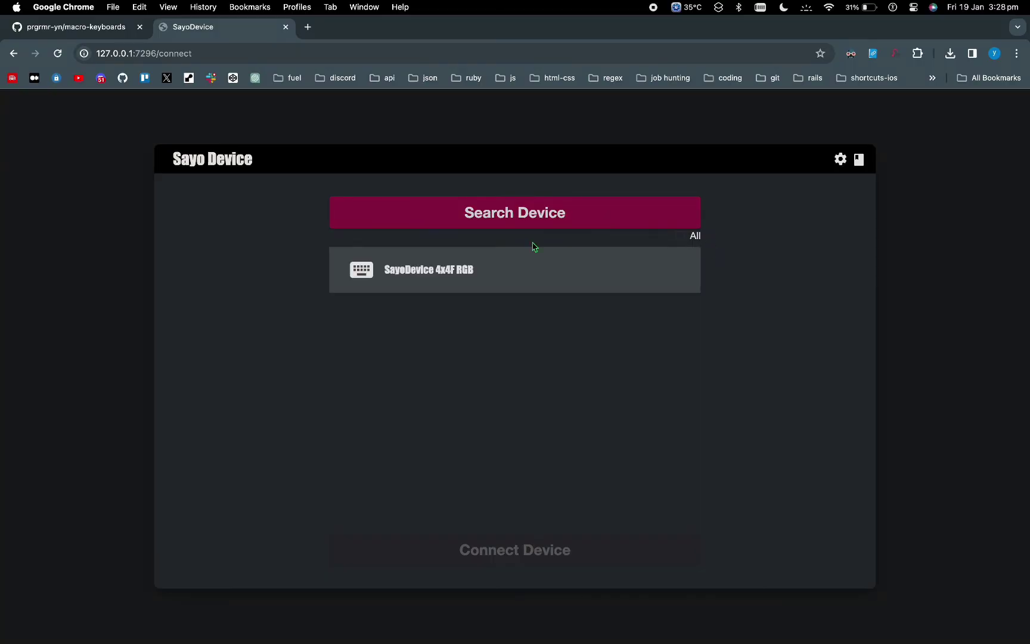
click(472, 283)
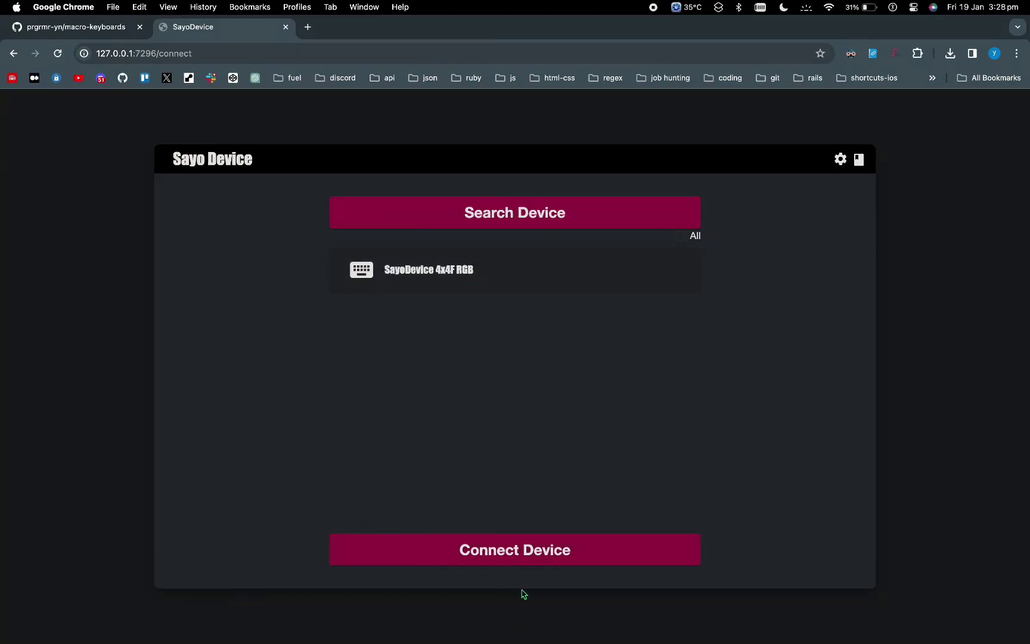
click(527, 550)
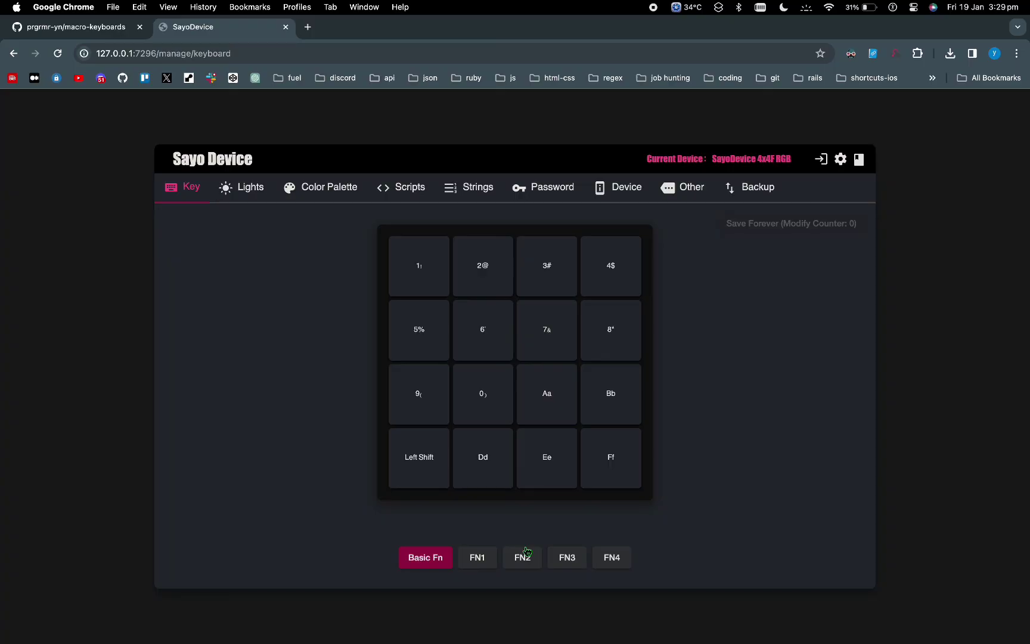
click(821, 159)
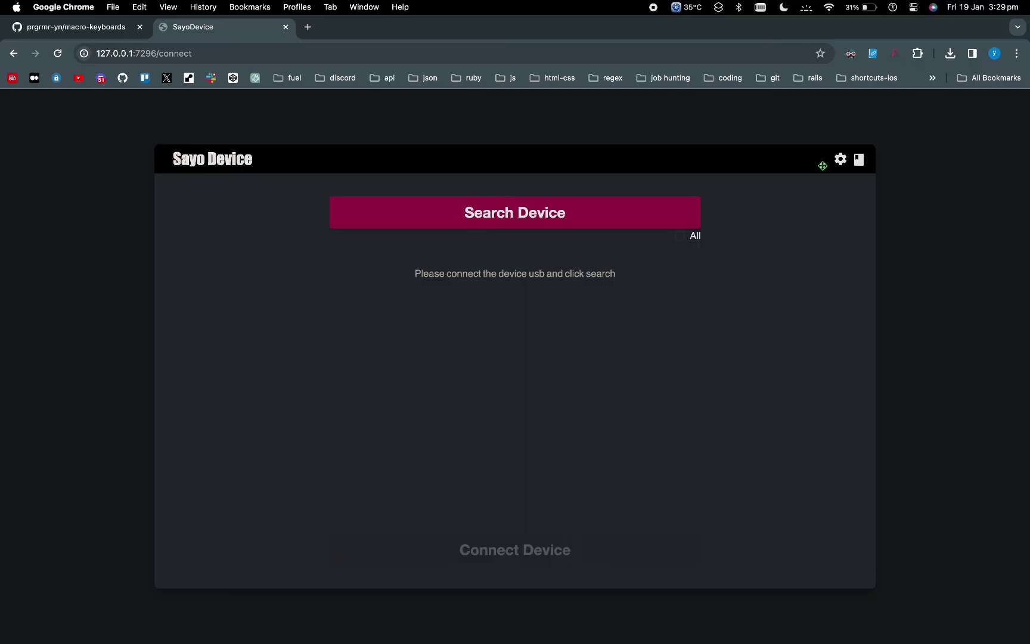